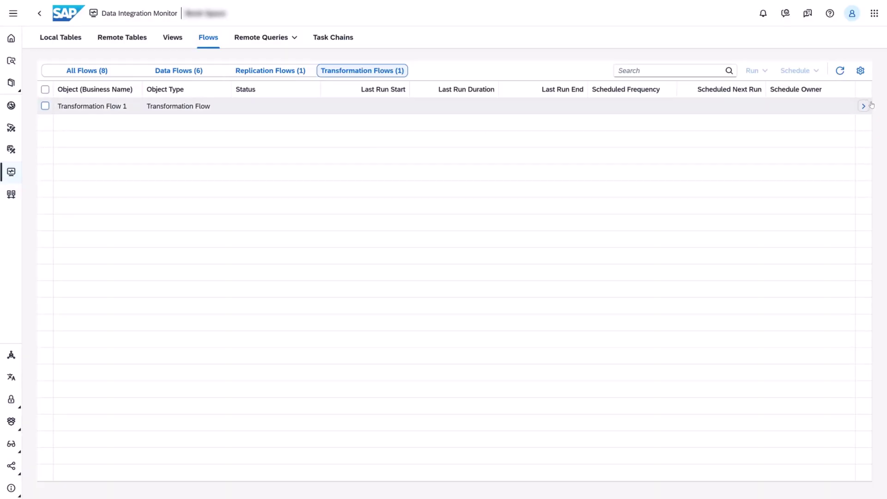
Start defining batches for Transformation Flow 1, browse its 25 columns, then cancel.
left_click(865, 107)
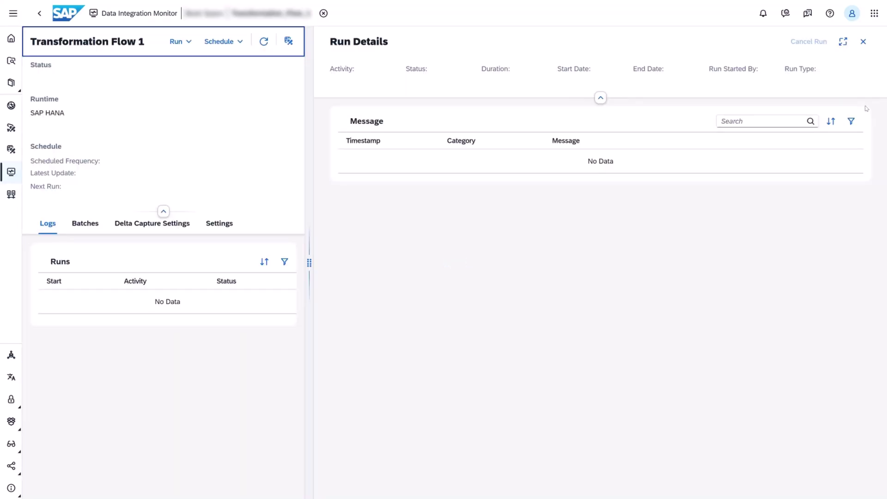
left_click(75, 225)
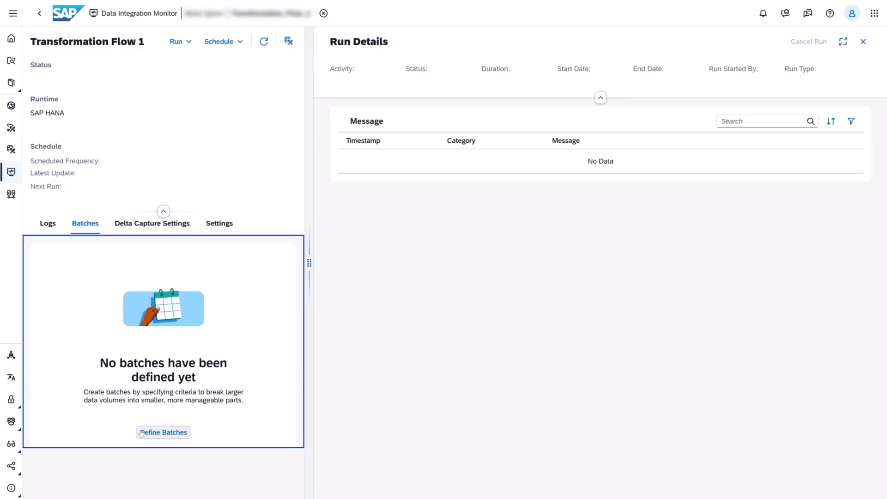
left_click(143, 433)
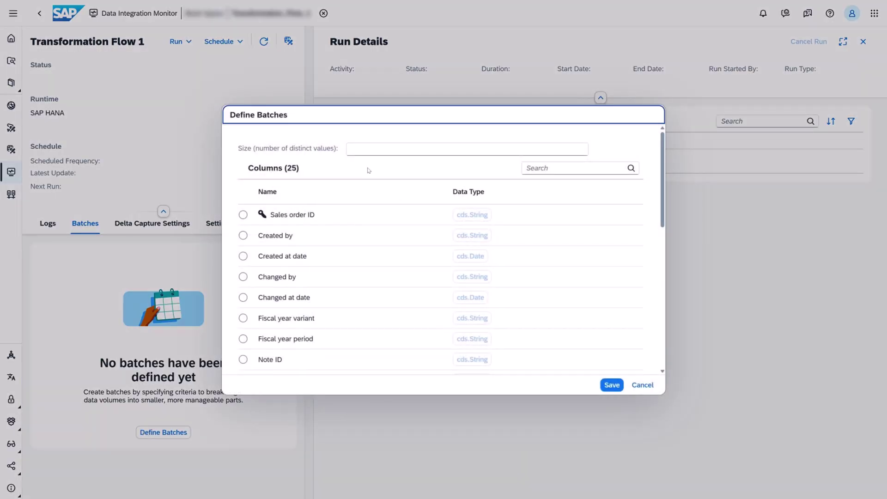
left_click(372, 150)
scroll(371, 249, "down", 3)
scroll(368, 283, "down", 5)
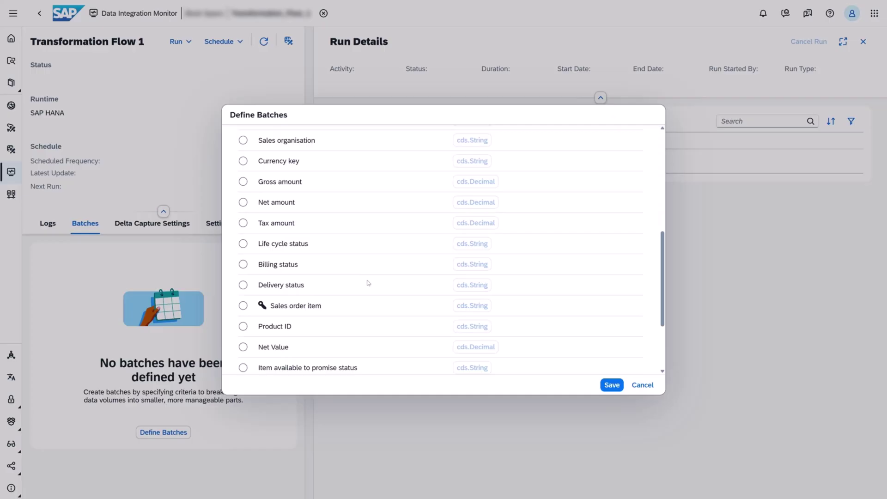
scroll(367, 282, "down", 2)
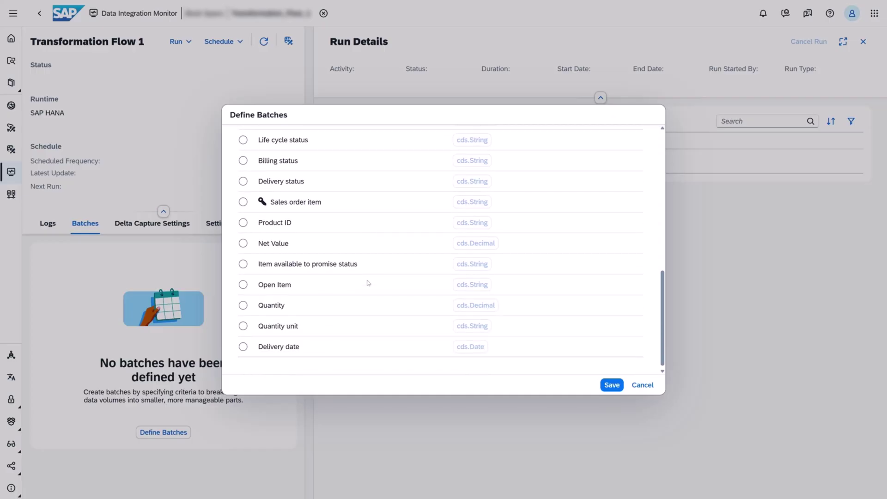
left_click(642, 385)
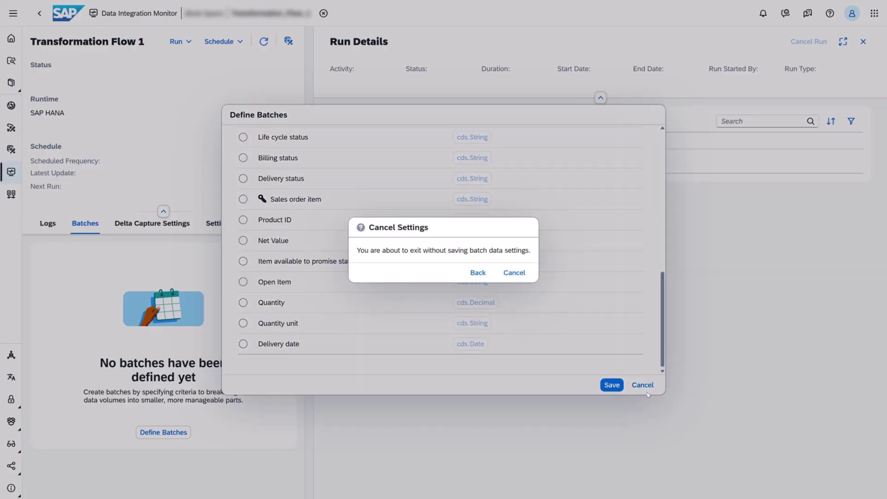
Discard the unsaved batches, then review Large HANA TrF's batches: Material, size 100000, initial load only.
left_click(478, 273)
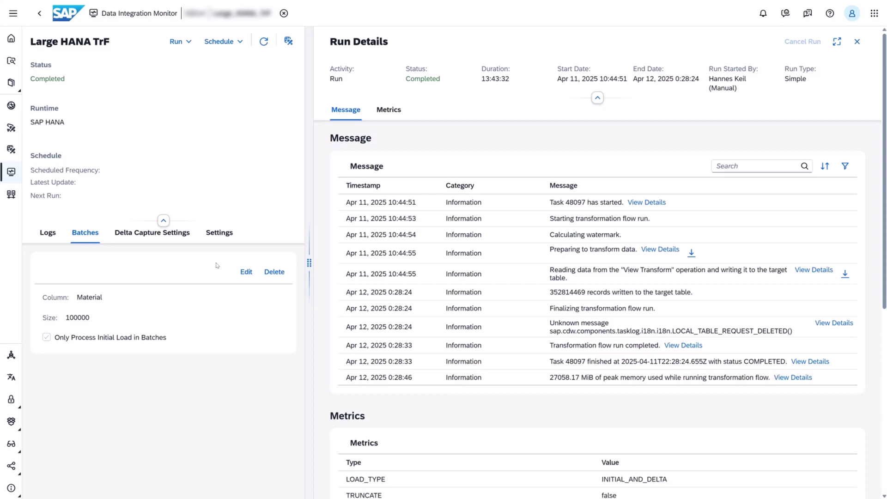
left_click(244, 272)
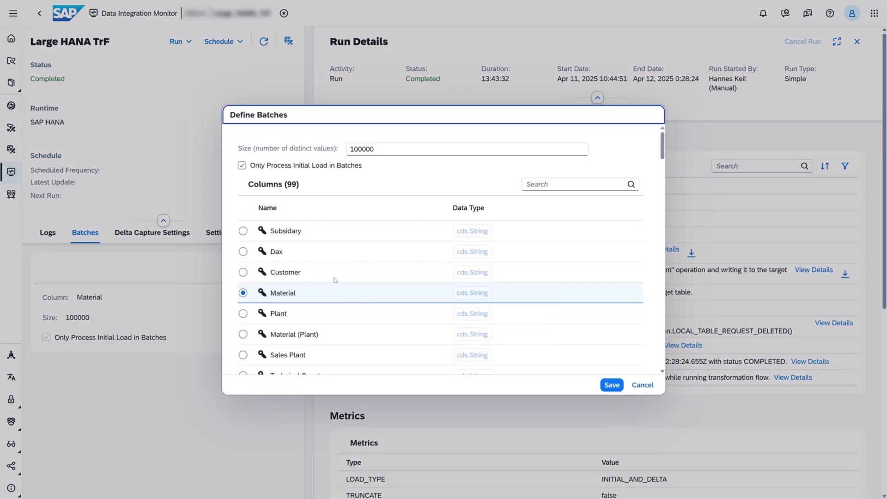
left_click_drag(379, 155, 343, 151)
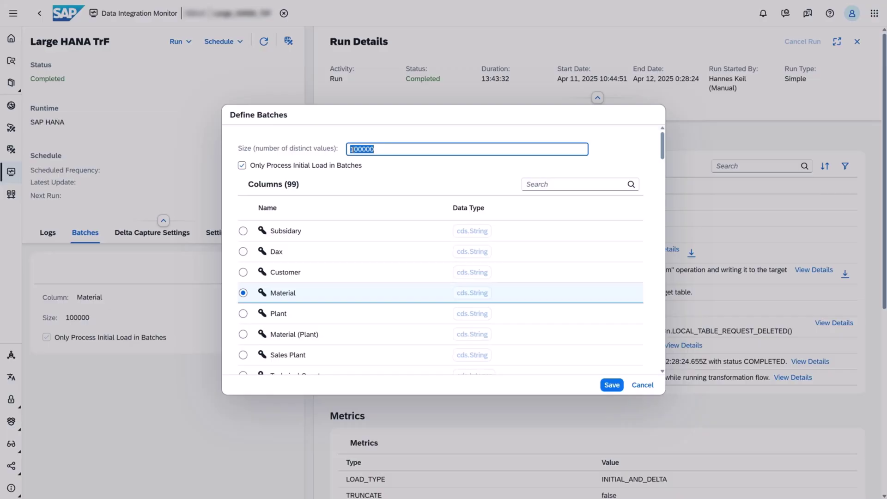
left_click(394, 150)
left_click_drag(392, 172, 254, 168)
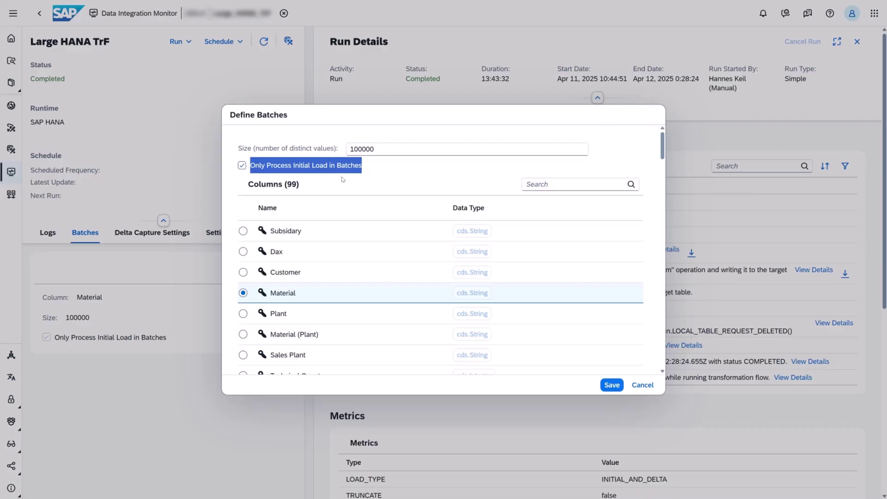
left_click(343, 179)
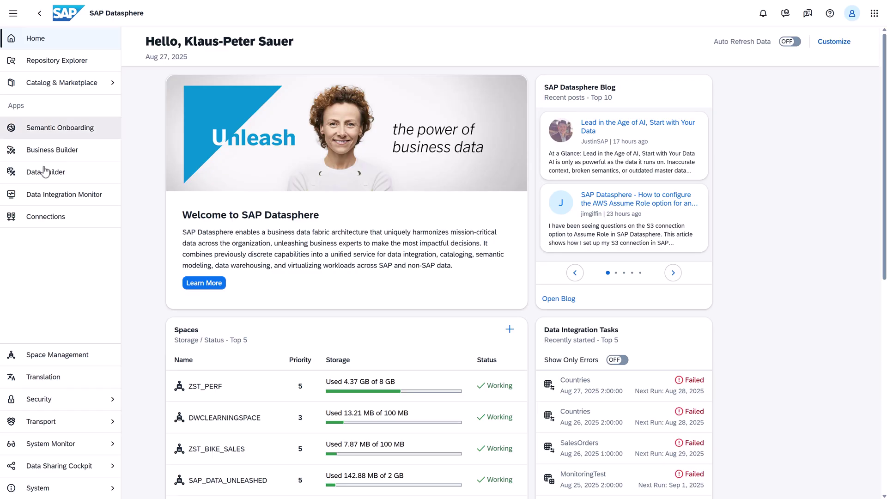
Go to Connections and start creating a new connection.
left_click(89, 229)
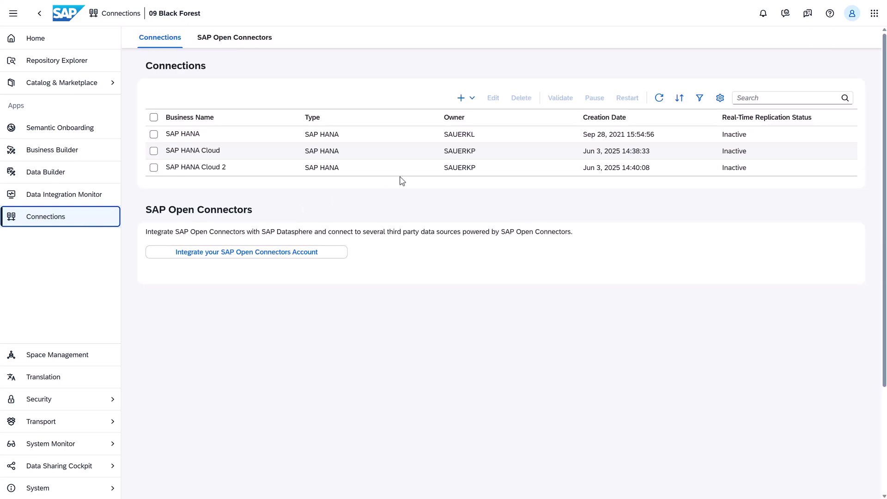
left_click(461, 98)
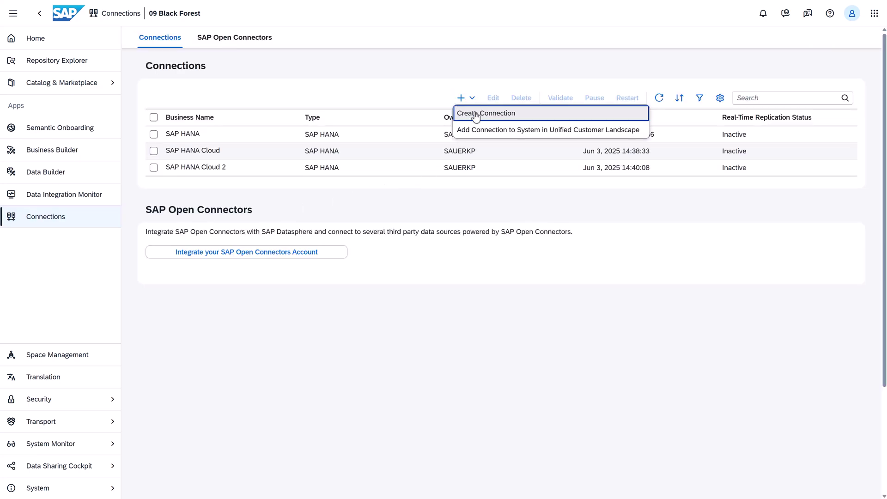
left_click(475, 115)
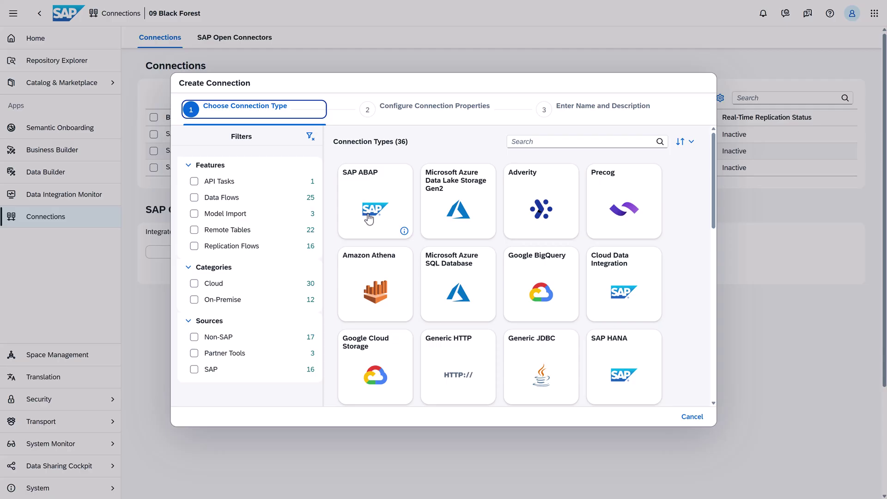
Filter connection types to non-SAP cloud sources and view Microsoft OneLake's supported features.
left_click(194, 337)
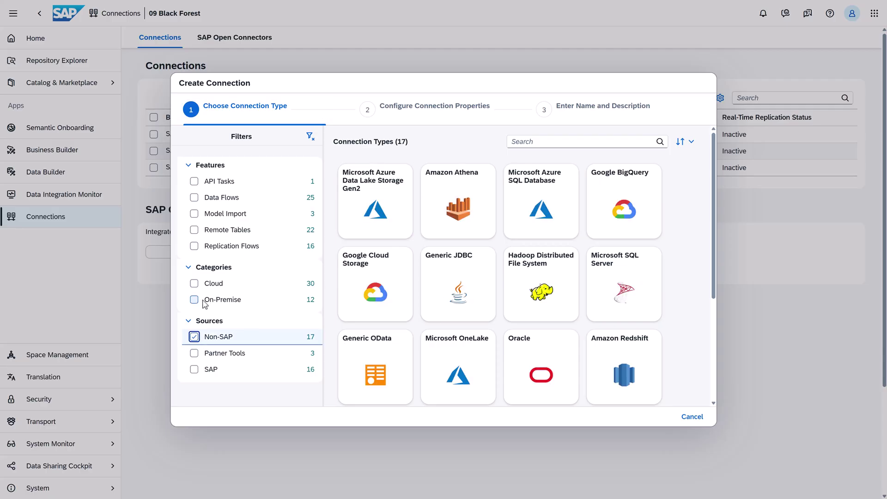
left_click(194, 284)
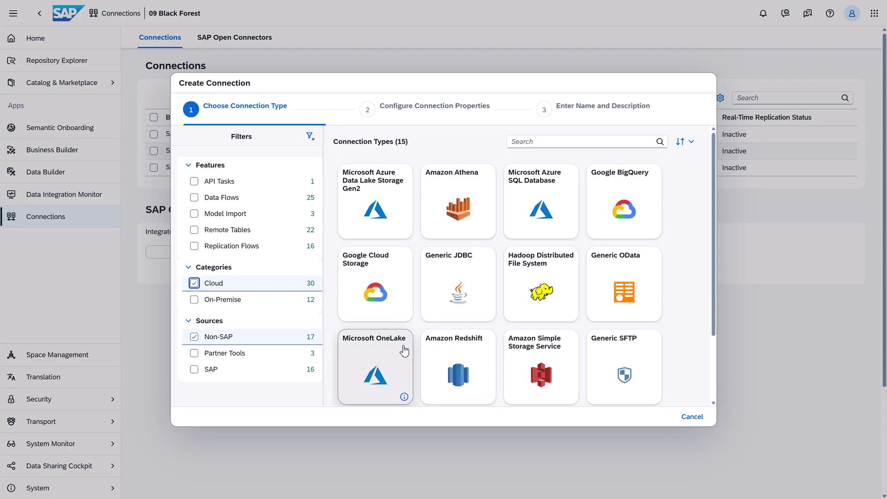
scroll(402, 374, "down", 1)
scroll(405, 343, "down", 1)
left_click(404, 316)
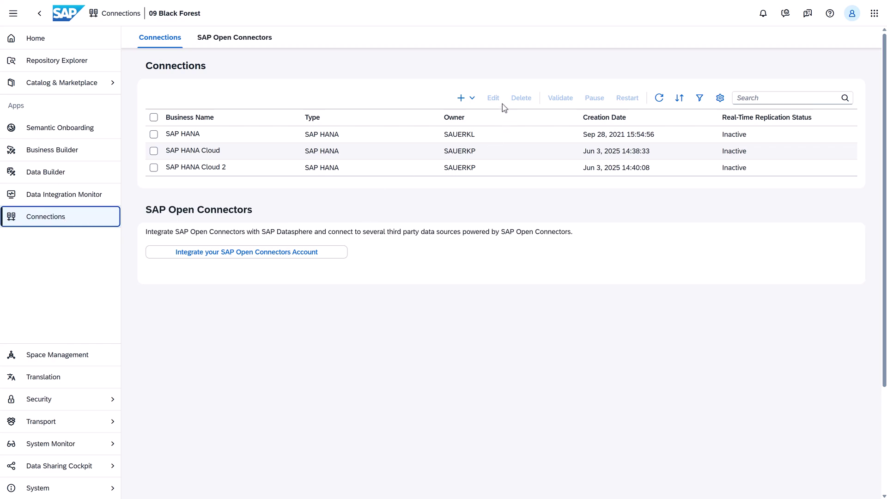
Start a new connection, search 'sig', and view SAP Signavio's supported features.
left_click(461, 98)
left_click(467, 114)
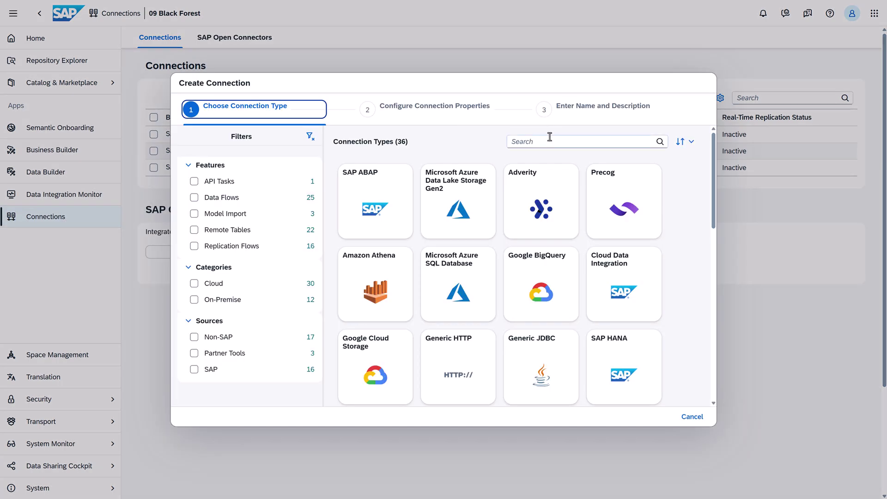
left_click(549, 141)
type("sig")
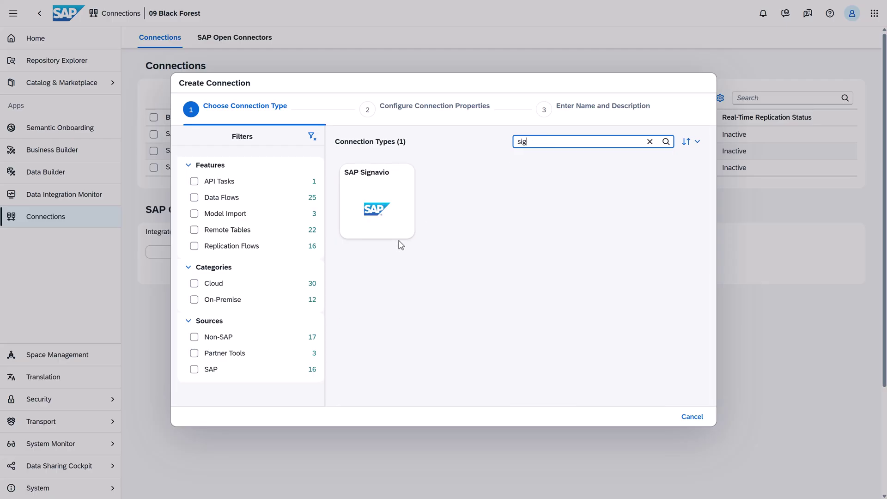
left_click(405, 231)
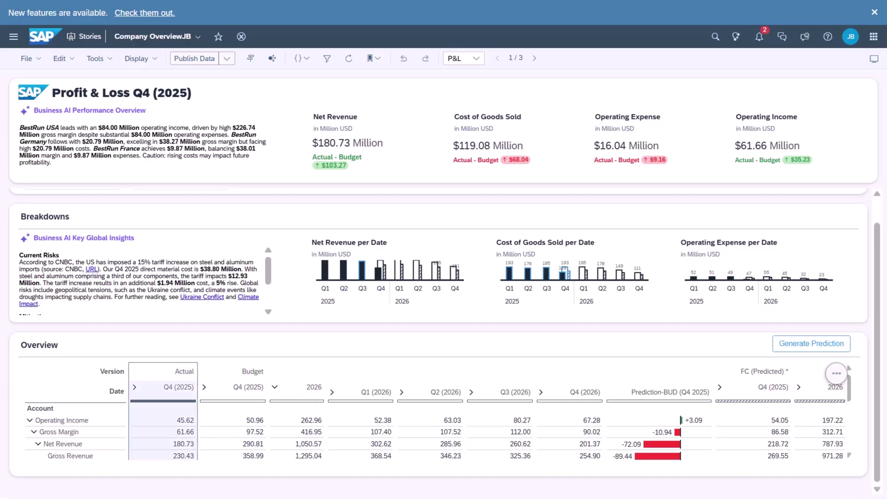
Send the Overview P&L table to the Excel Add-in via Table Functions.
right_click(164, 366)
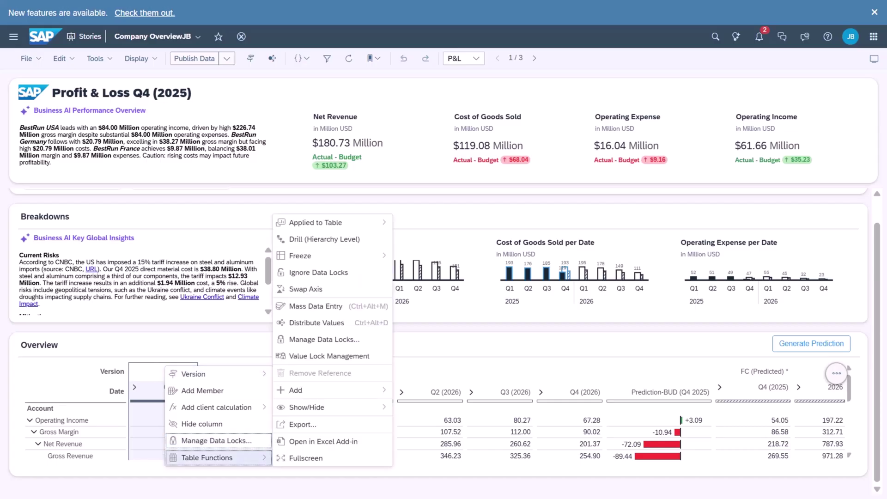
left_click(325, 441)
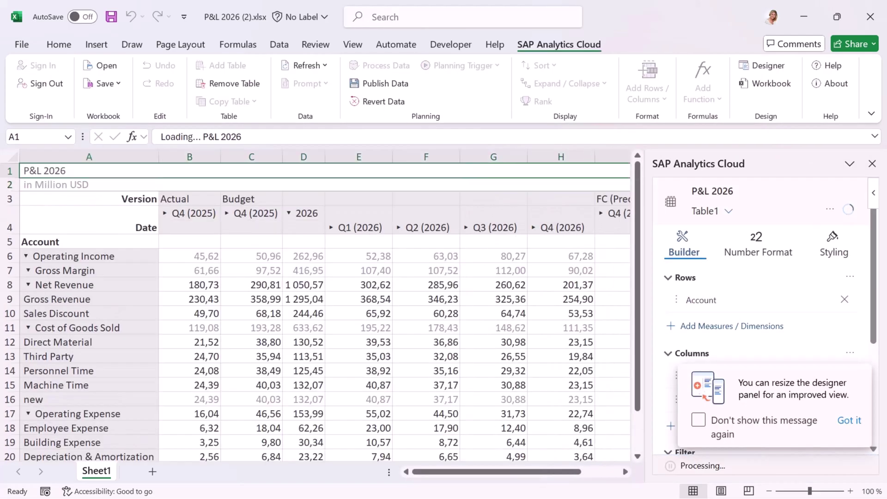
Suppress the resize tip, close the SAP Analytics Cloud pane, zoom out, and select rows 1–5.
key("space")
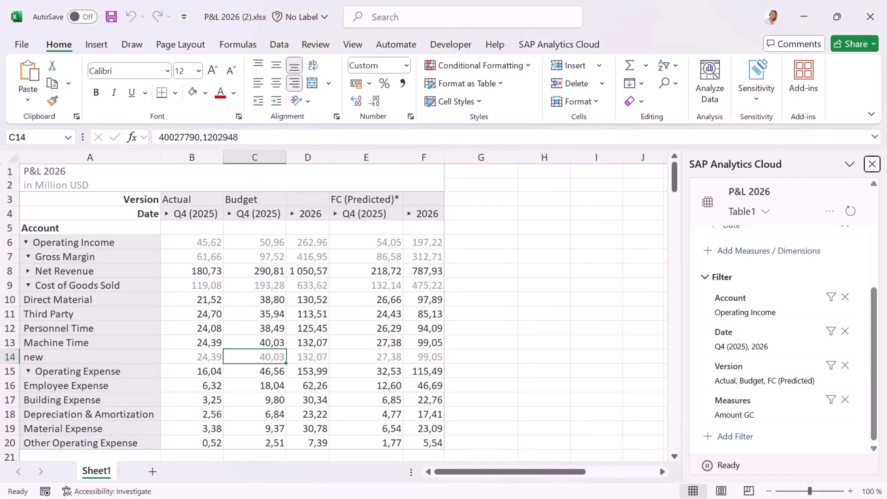
left_click(871, 164)
left_click(768, 490)
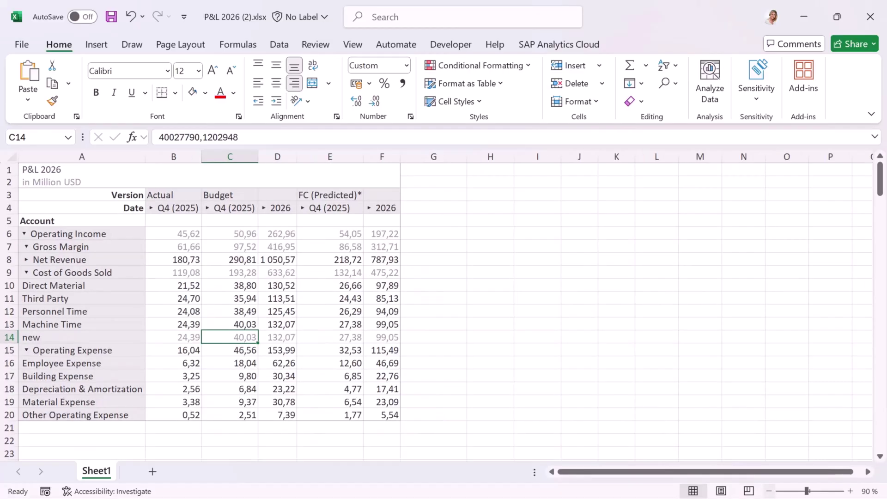
left_click_drag(8, 167, 17, 212)
Insert five rows above the table and enter the =SAP.GETDIMENSIONFILTER Version formula in A1.
right_click(15, 211)
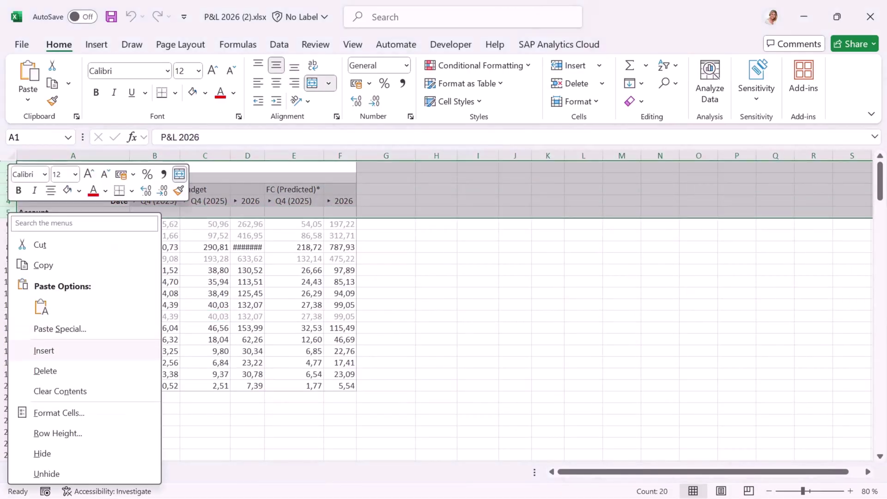
left_click(35, 349)
type("=SAP.GETDIMENSIONFILTER(\"Table1\";A8;1)")
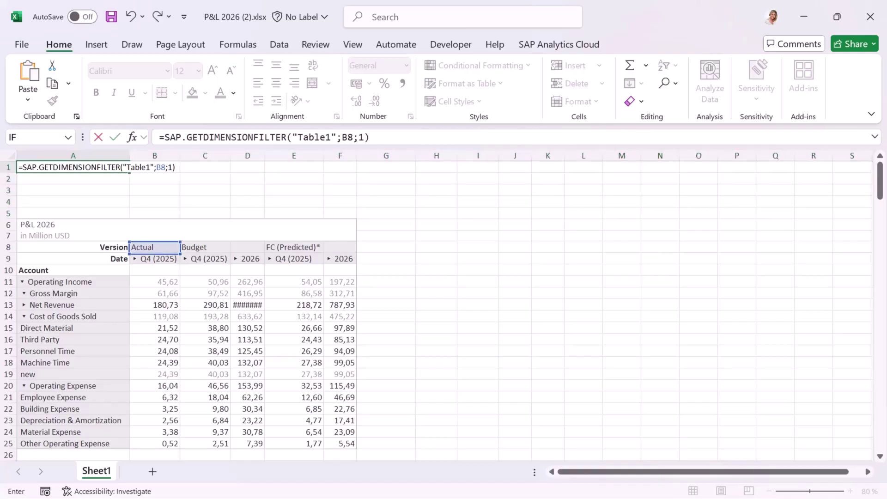
key("Return")
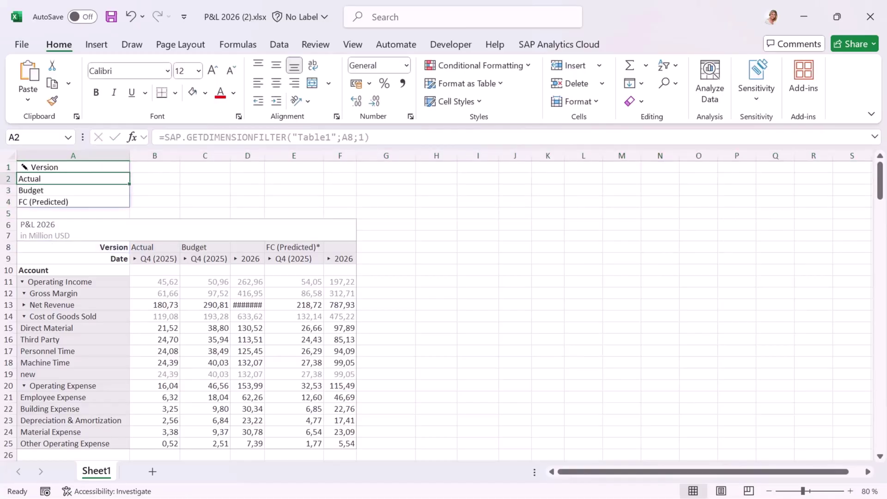
key("Up")
Copy the filter formula into B1 and repoint it at the Date label cell.
key("ctrl+c")
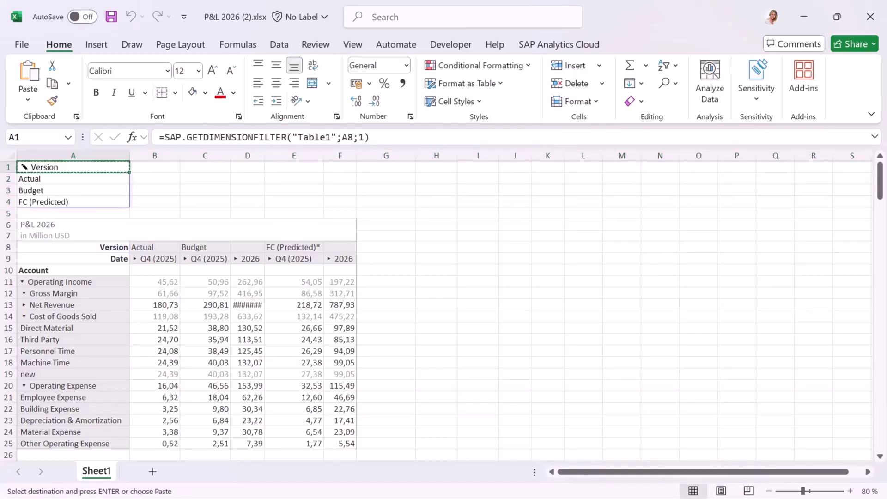
key("Right")
key("ctrl+v")
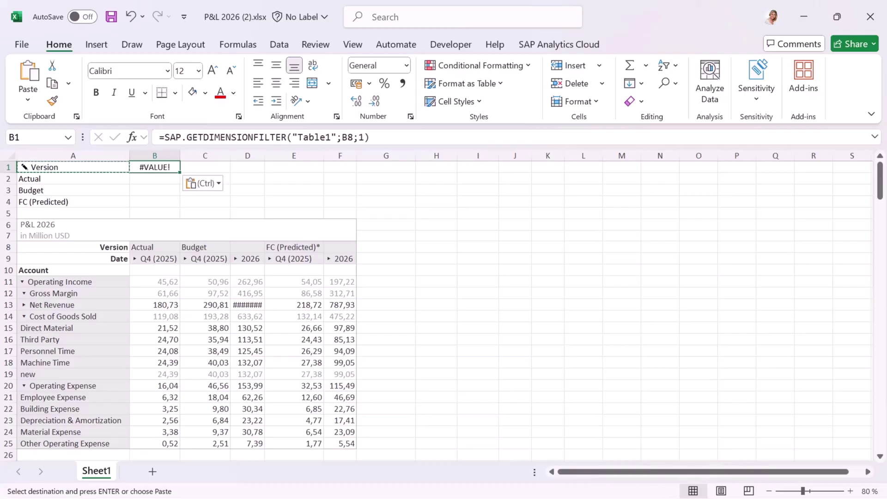
key("F2")
key("BackSpace")
type("9")
key("BackSpace")
key("BackSpace")
type("A9")
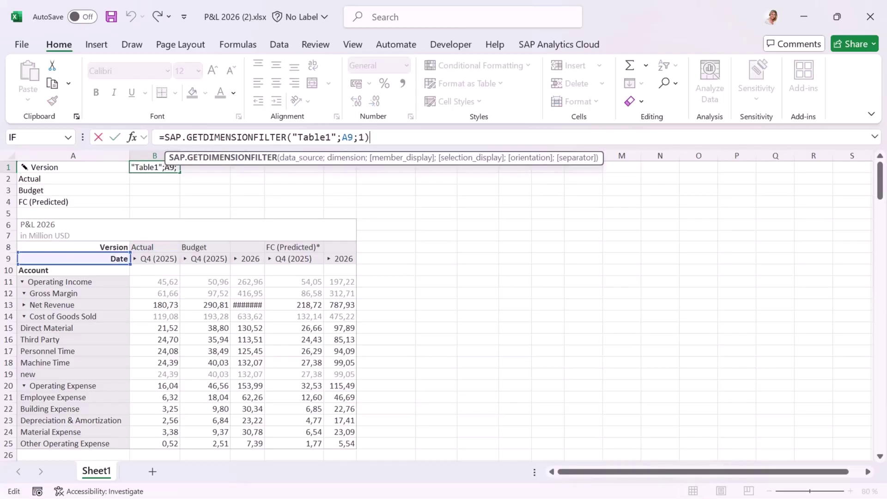
key("Return")
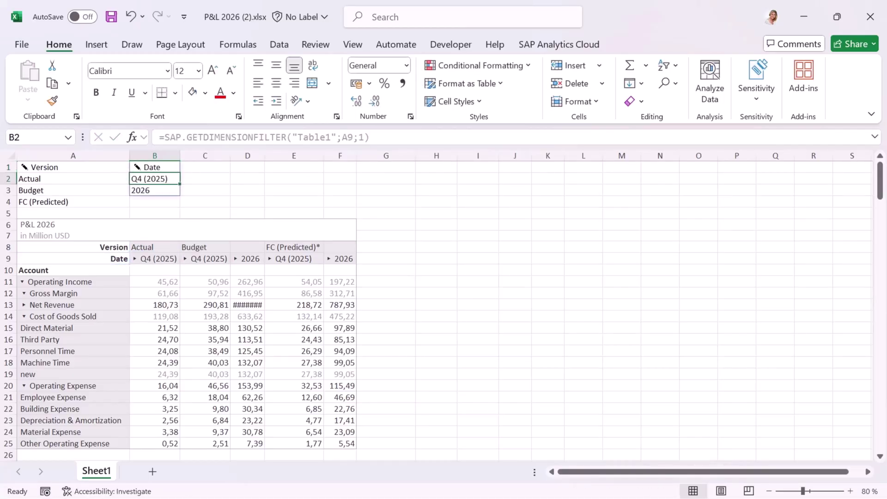
Restrict the Date filter's Q4 (2025) to leaf members only and apply it.
left_click(136, 167)
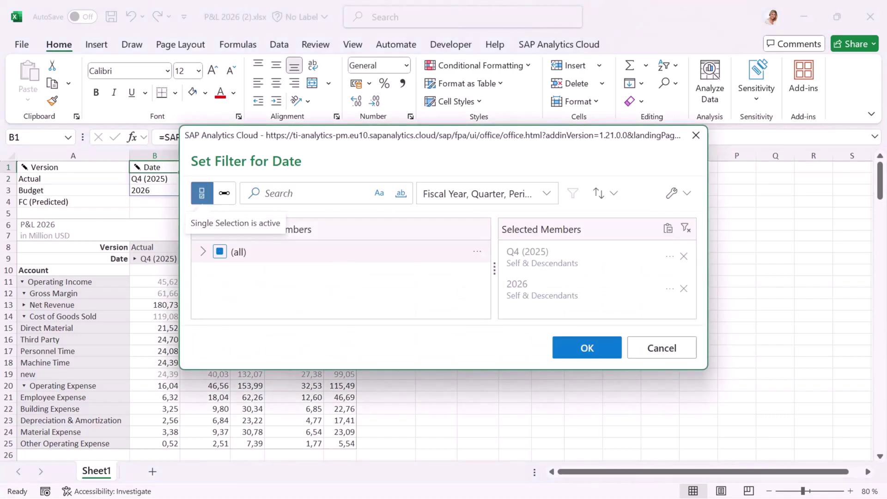
left_click(670, 255)
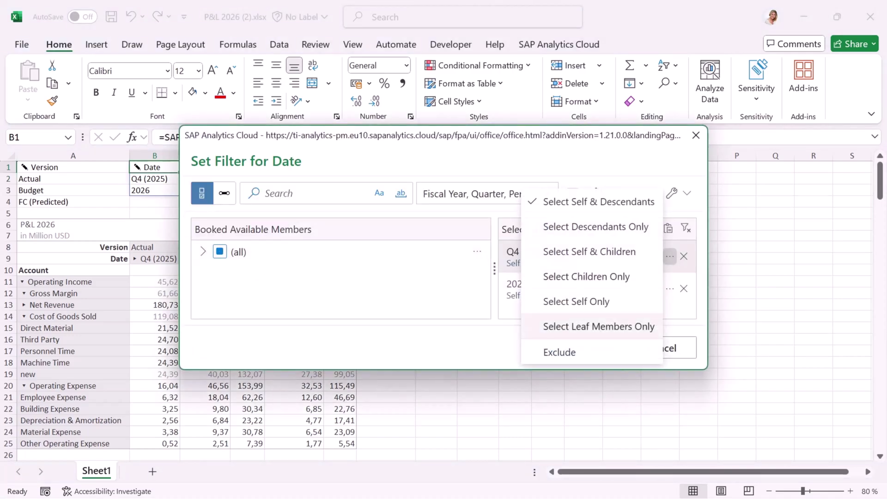
left_click(596, 325)
left_click(587, 348)
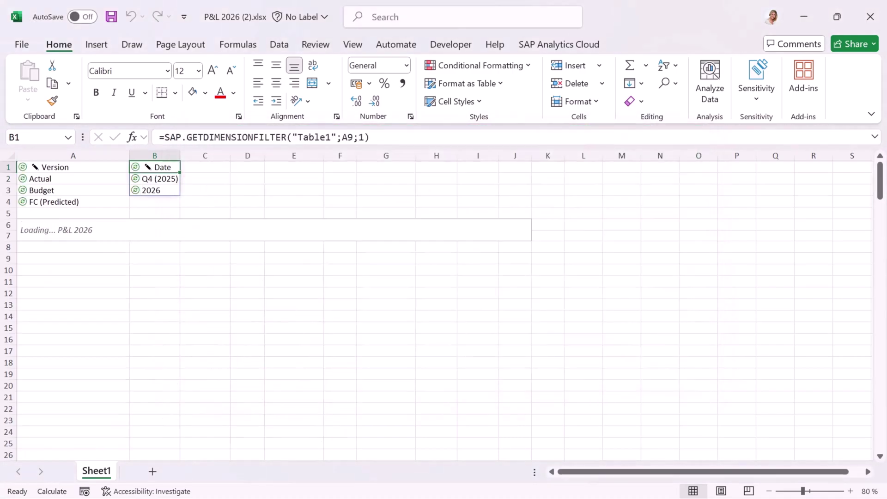